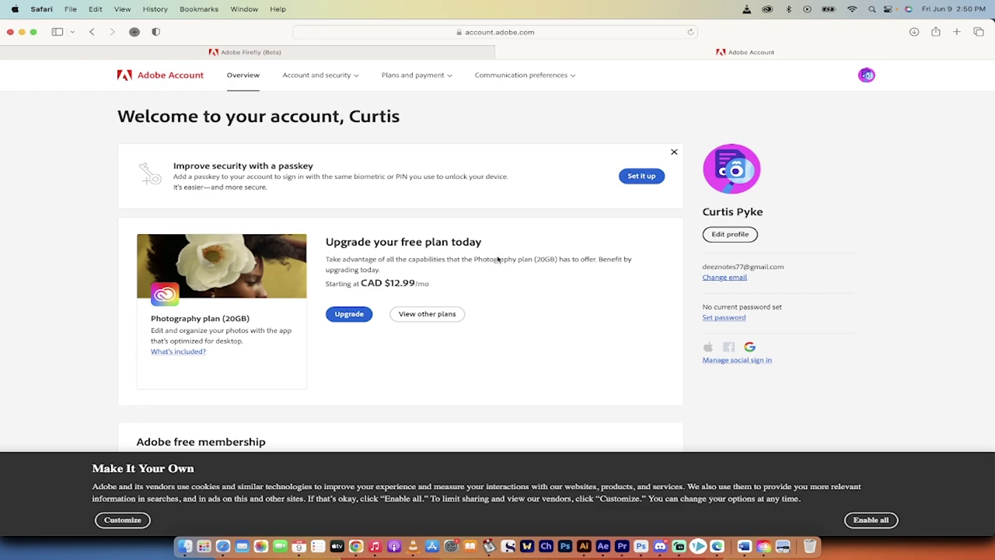
# Close the Adobe Account tab and panel, then launch Firefly's Text to image generator
pyautogui.click(502, 52)
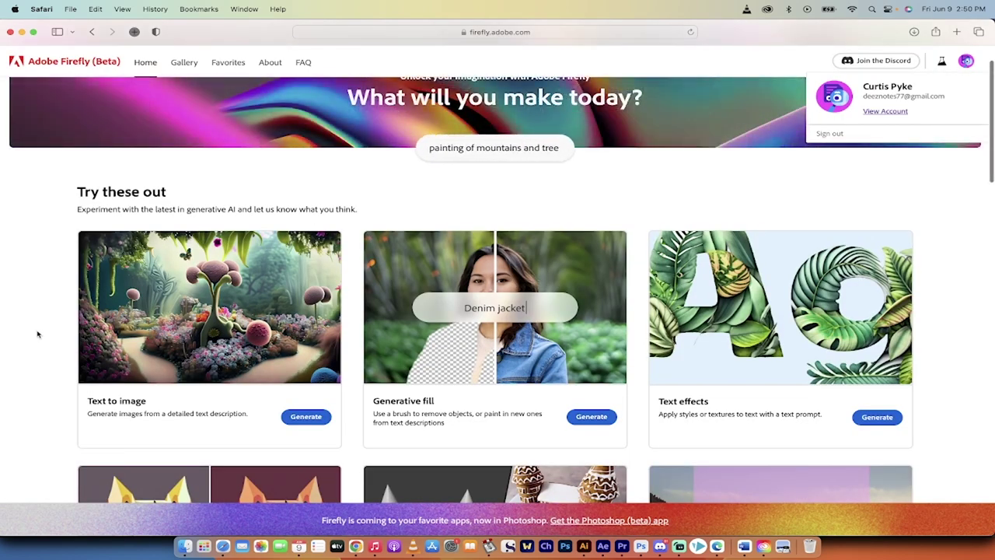
pyautogui.scroll(-1, 37, 335)
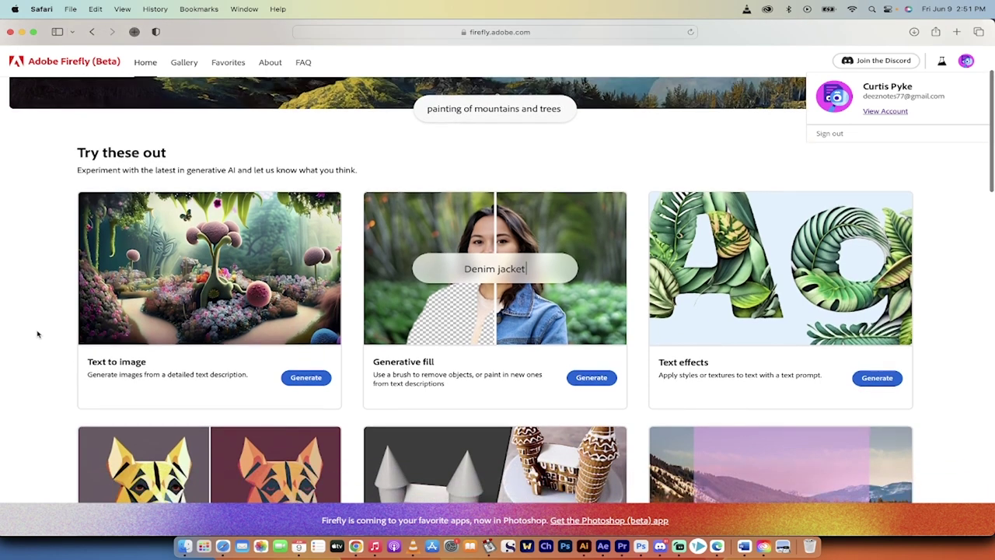
pyautogui.click(21, 329)
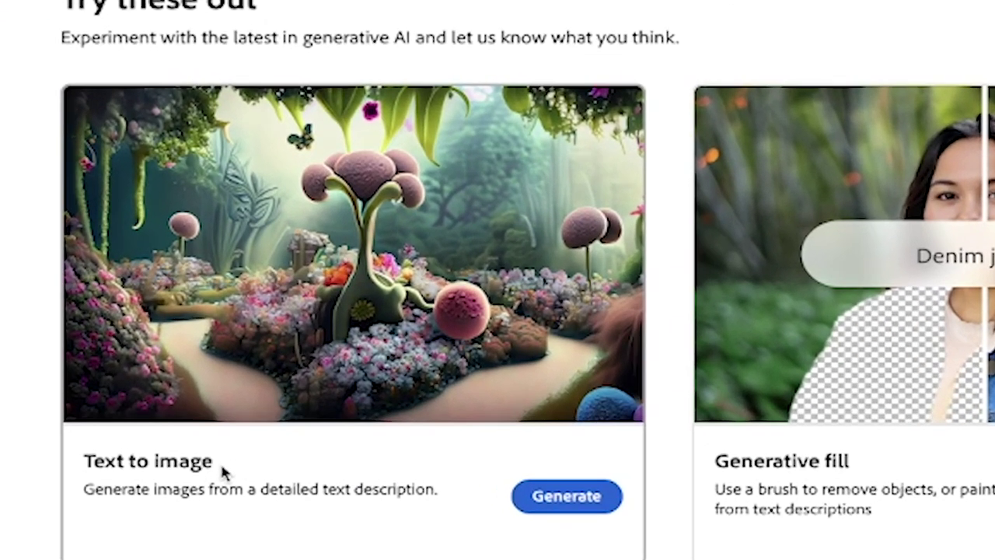
pyautogui.click(556, 497)
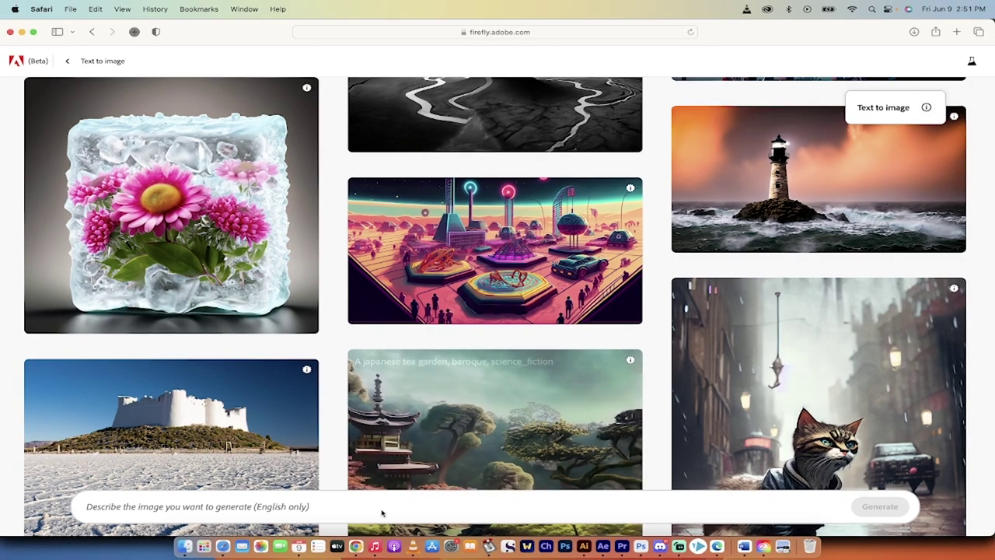
# Generate images from the prompt 'bulldog logo for a coffee company'
pyautogui.click(400, 527)
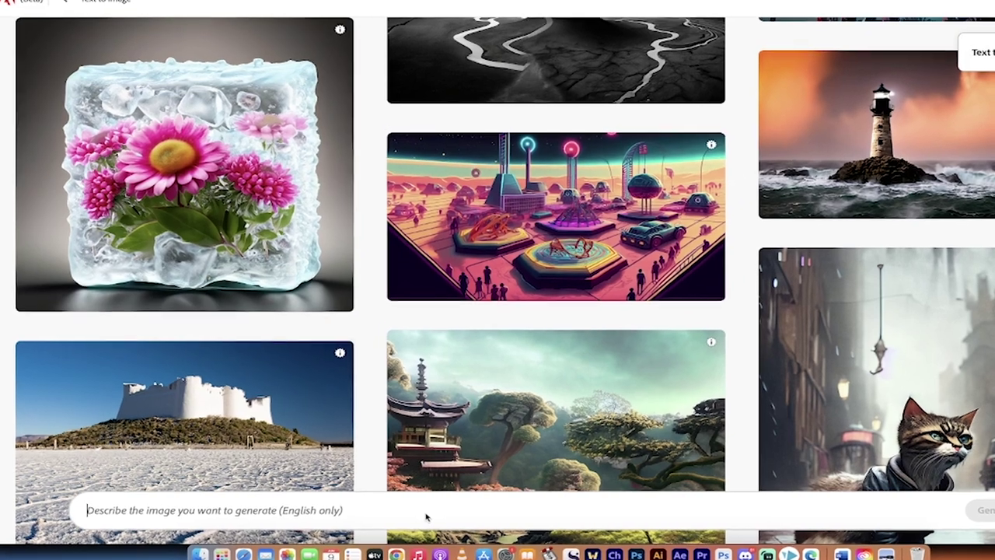
pyautogui.write('bulldog logo f')
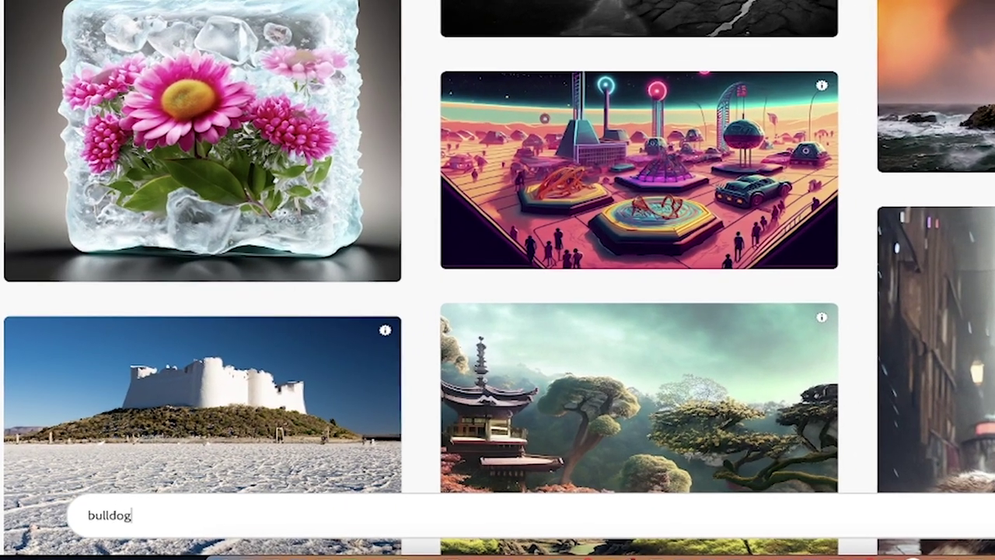
pyautogui.write('or a coffe')
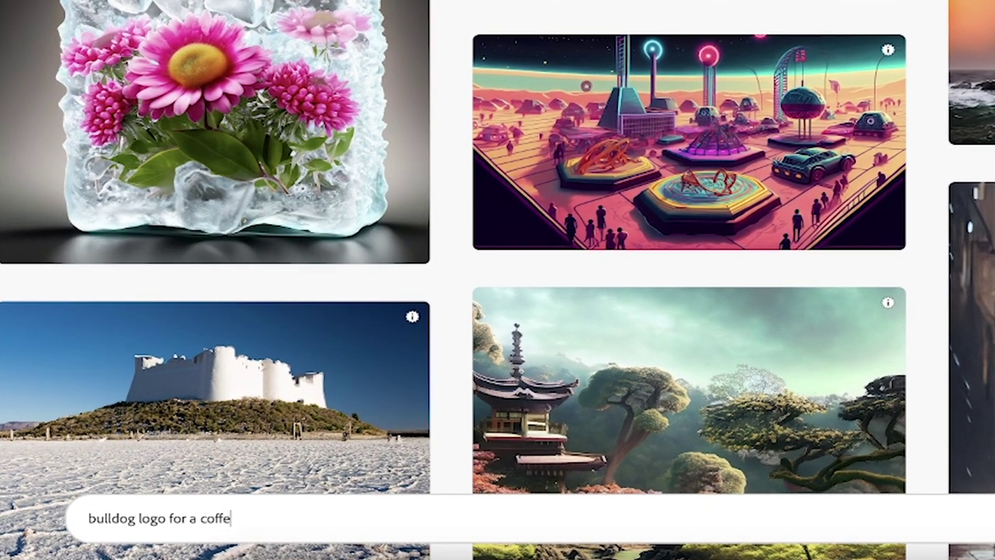
pyautogui.write('e company')
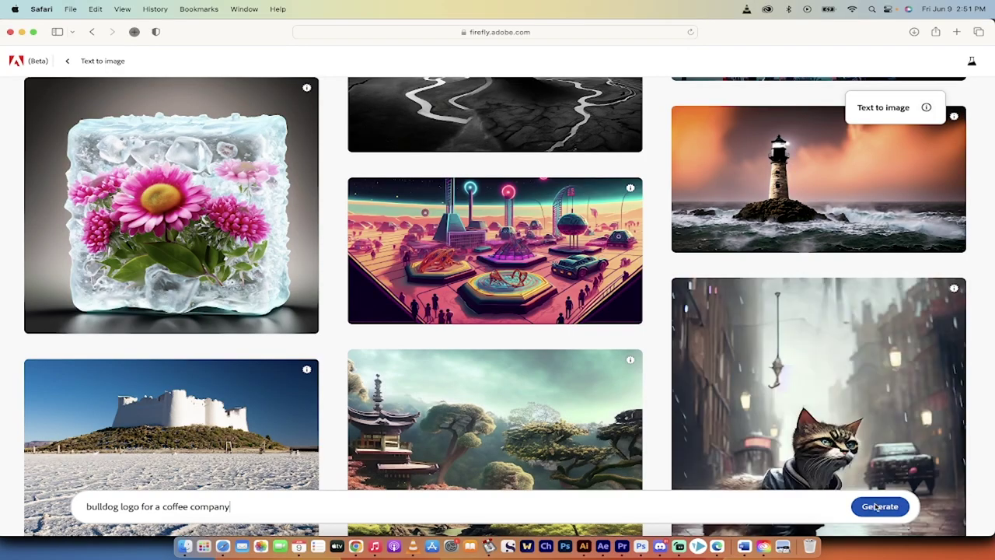
pyautogui.click(877, 506)
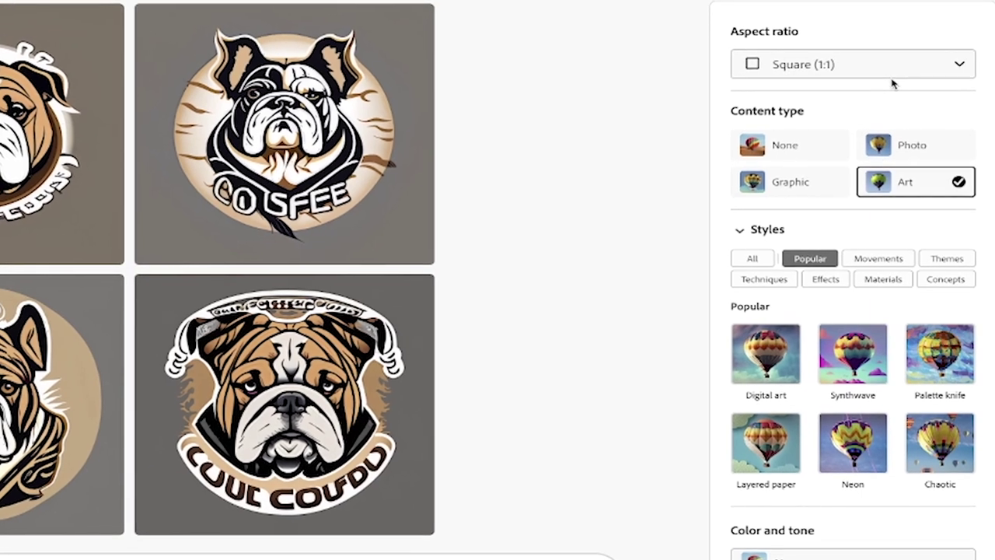
pyautogui.click(911, 133)
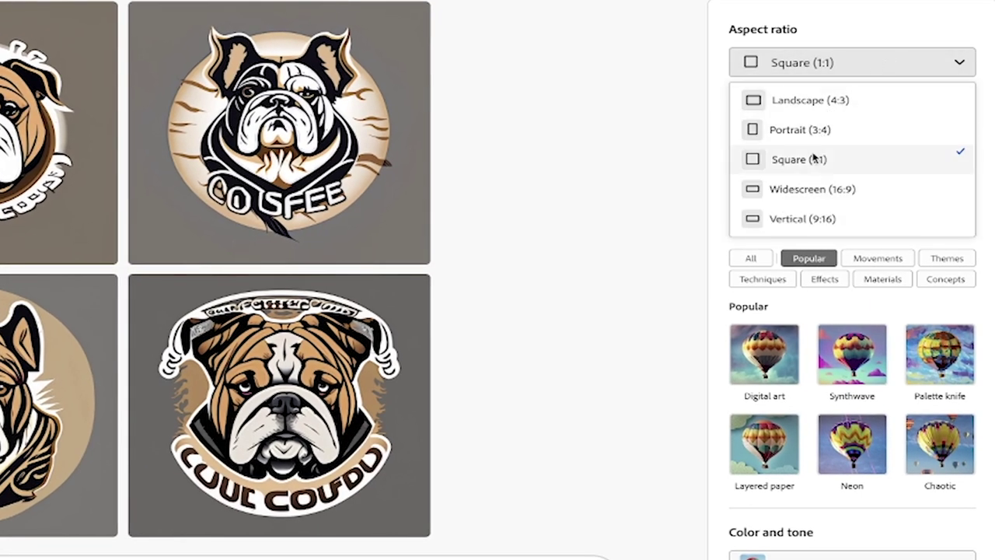
pyautogui.click(855, 33)
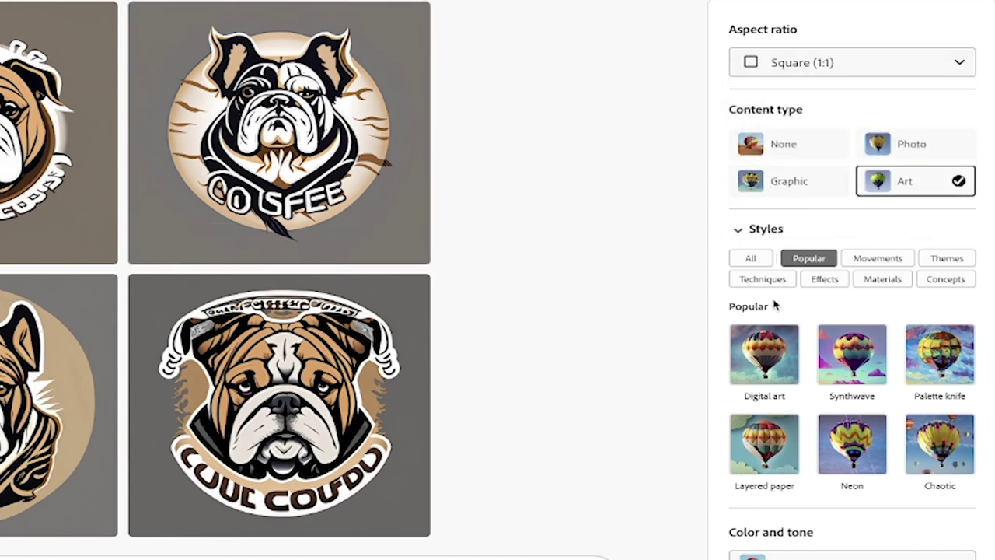
pyautogui.click(835, 66)
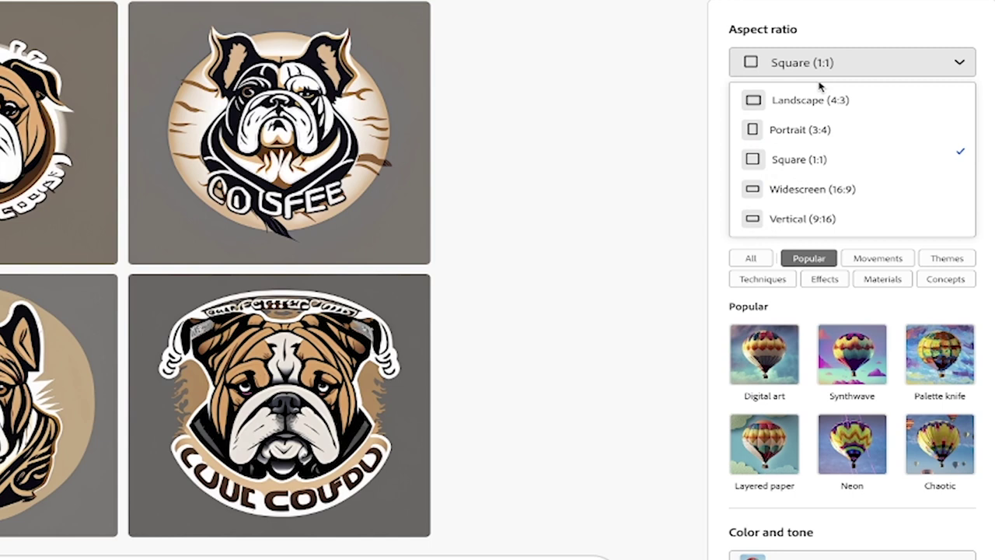
pyautogui.click(686, 91)
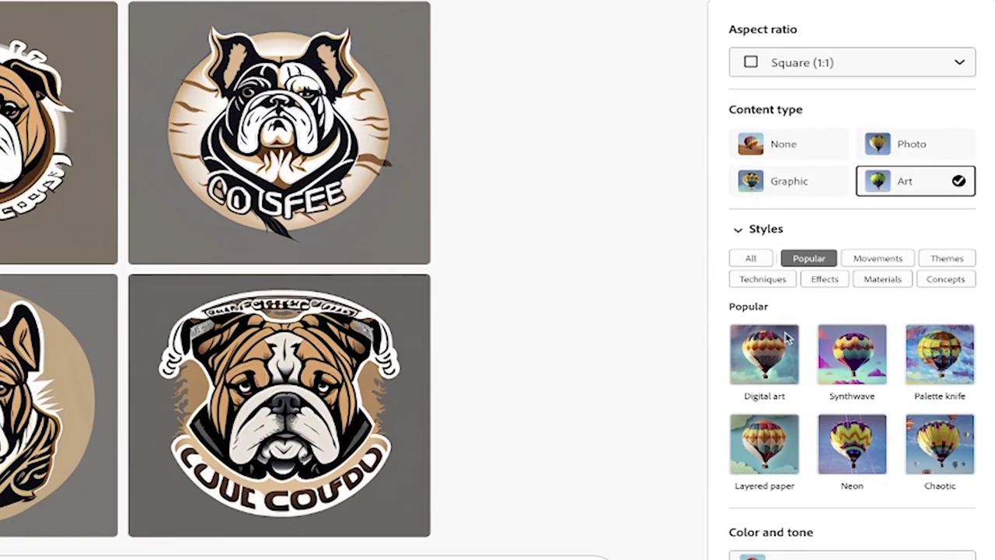
pyautogui.scroll(-2, 788, 336)
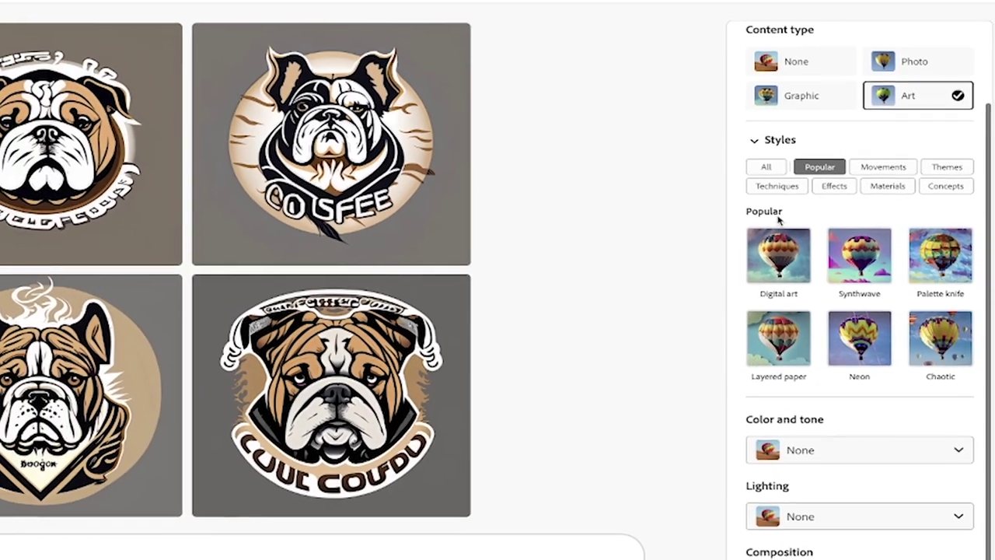
pyautogui.click(765, 167)
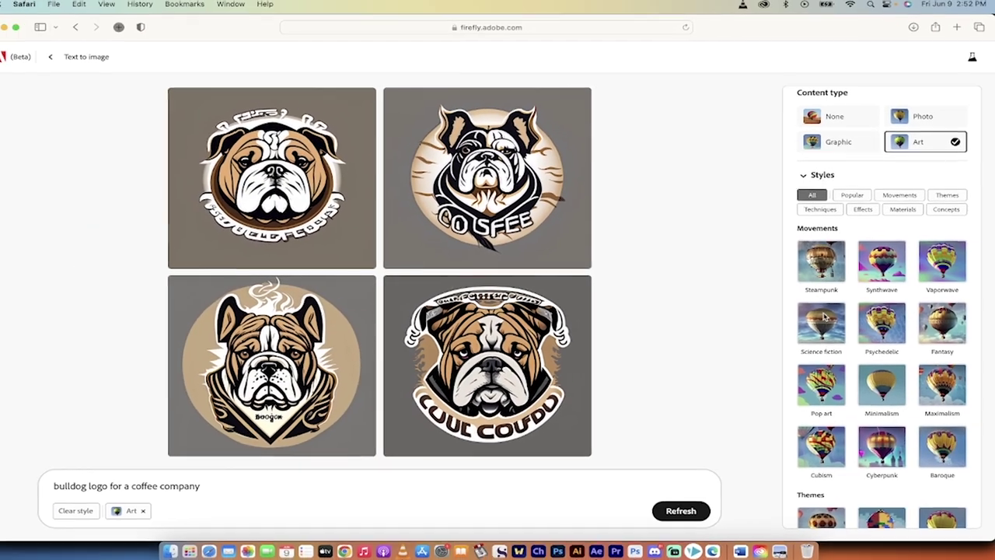
pyautogui.scroll(-2, 812, 334)
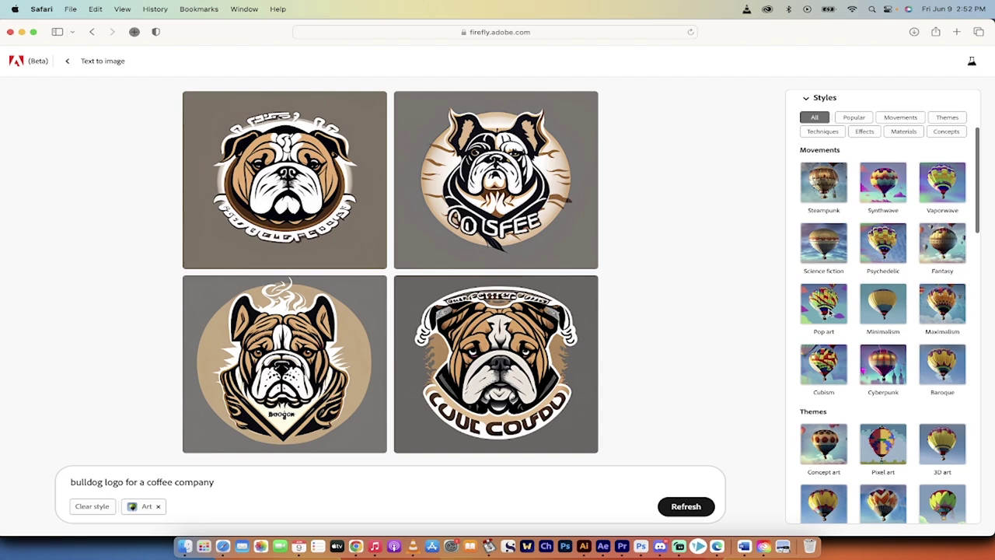
pyautogui.scroll(-4, 830, 312)
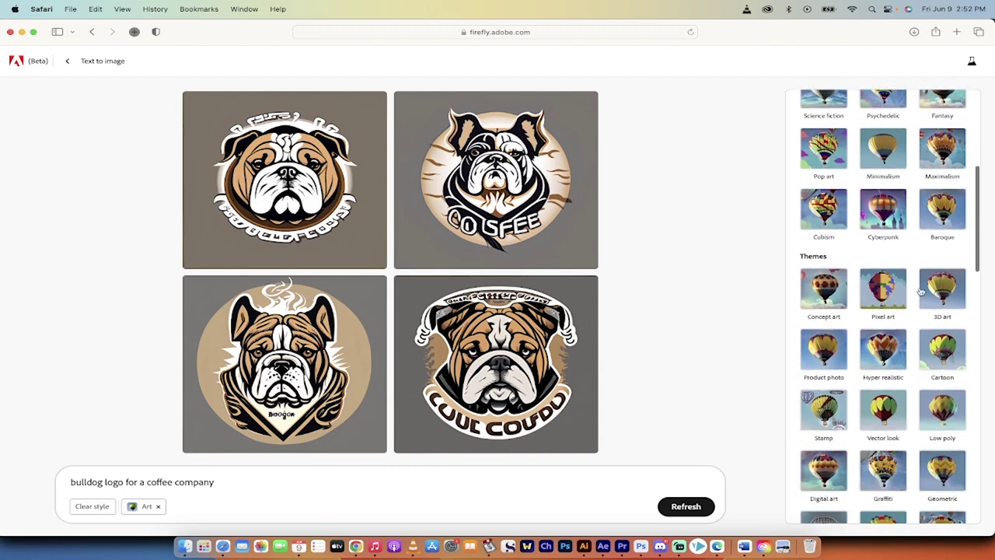
pyautogui.scroll(-3, 920, 291)
pyautogui.scroll(-5, 894, 294)
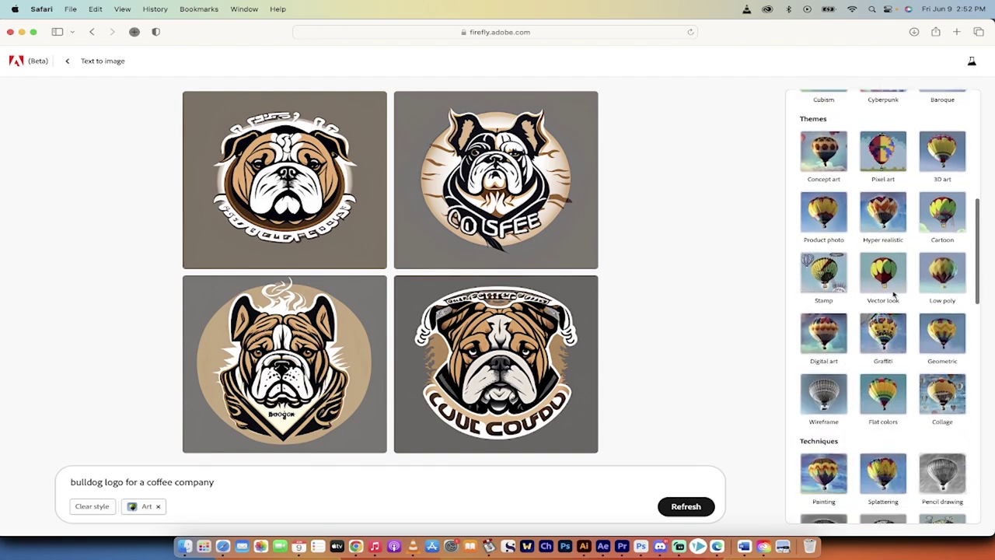
pyautogui.scroll(1, 893, 294)
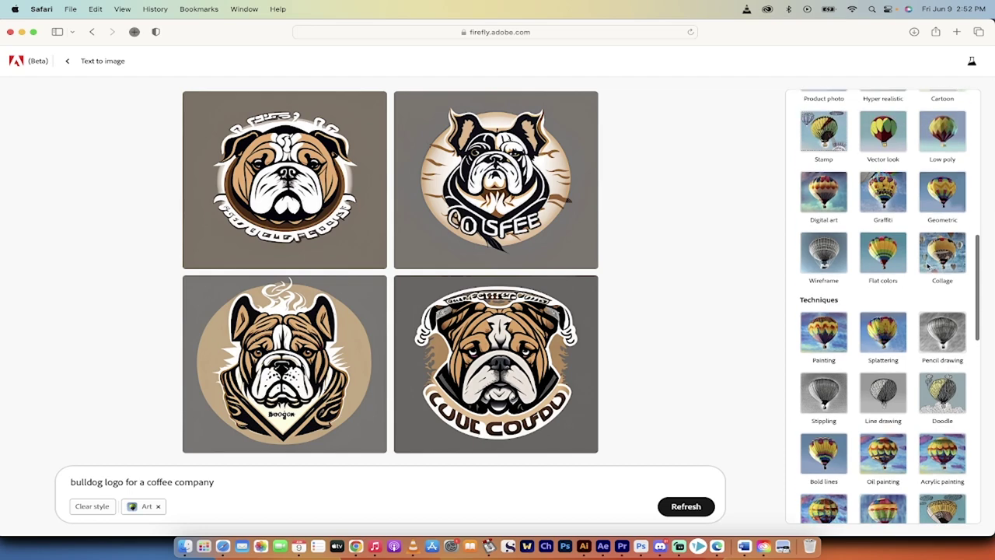
pyautogui.scroll(-3, 866, 345)
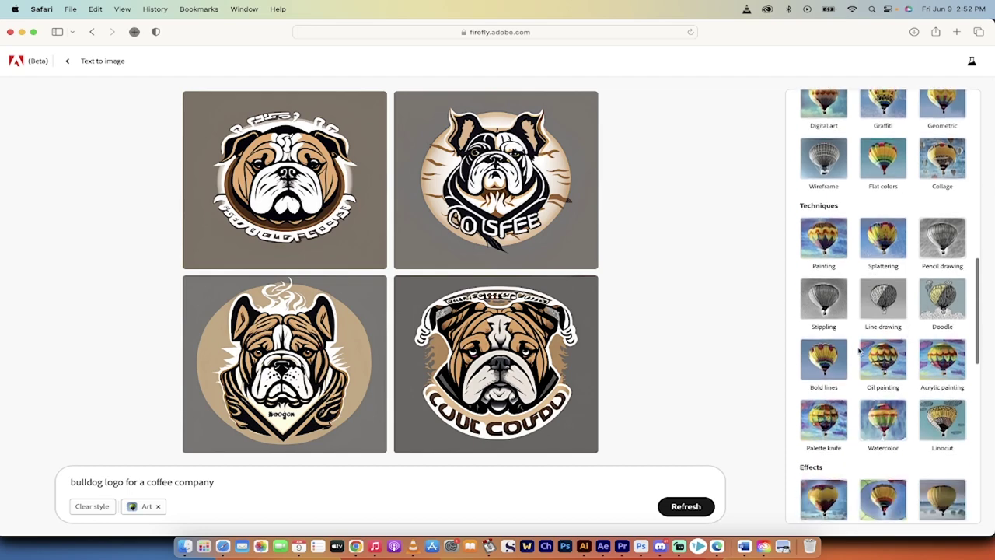
pyautogui.scroll(-10, 858, 357)
pyautogui.scroll(20, 857, 389)
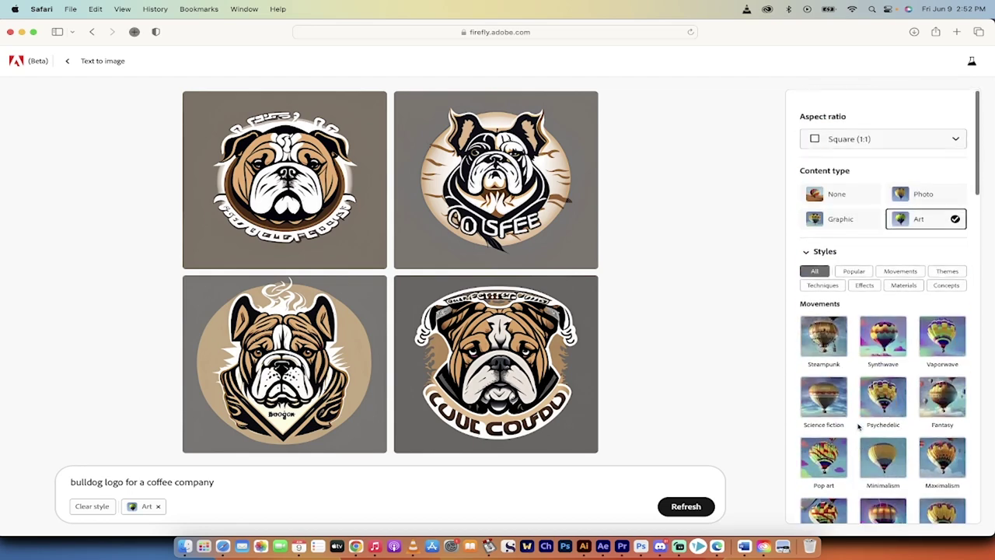
pyautogui.scroll(-20, 847, 348)
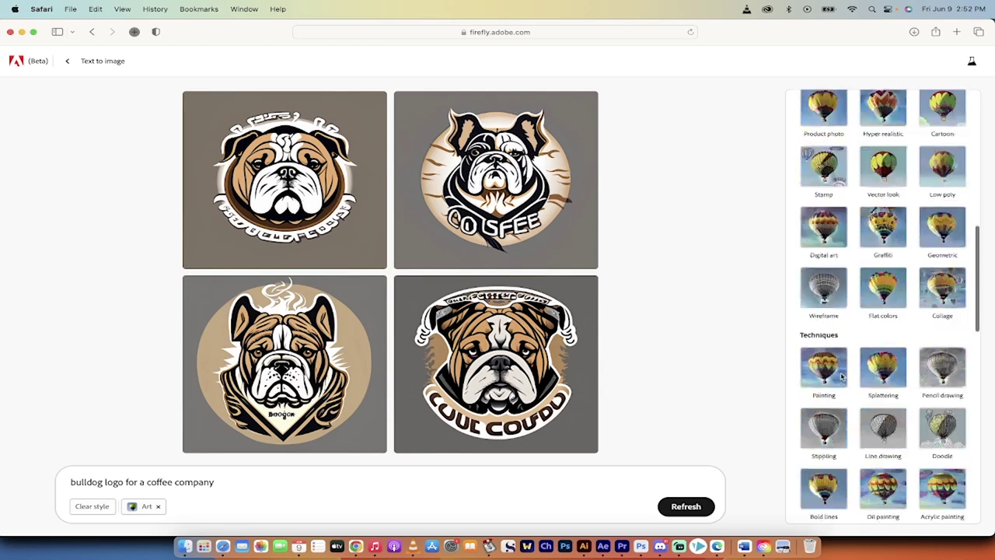
pyautogui.click(851, 402)
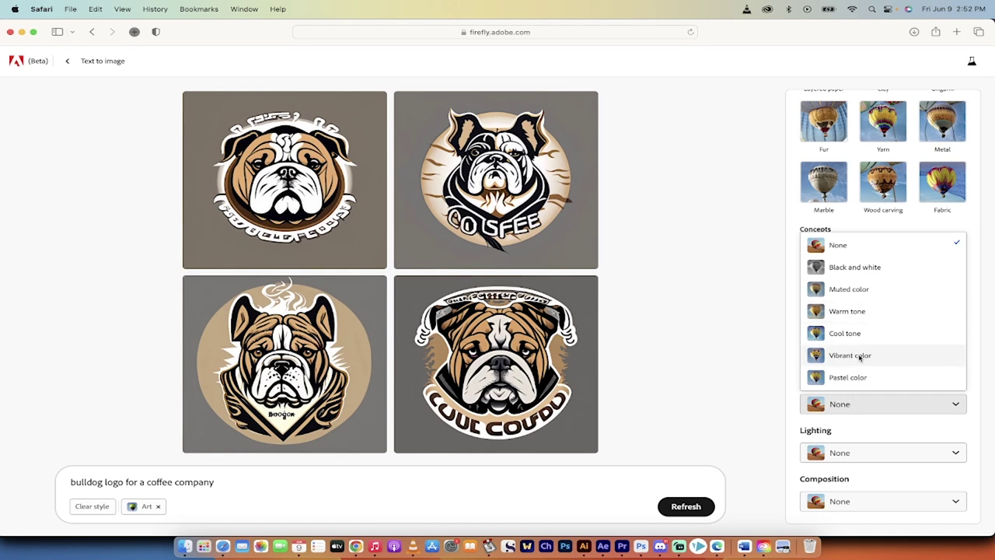
pyautogui.click(851, 404)
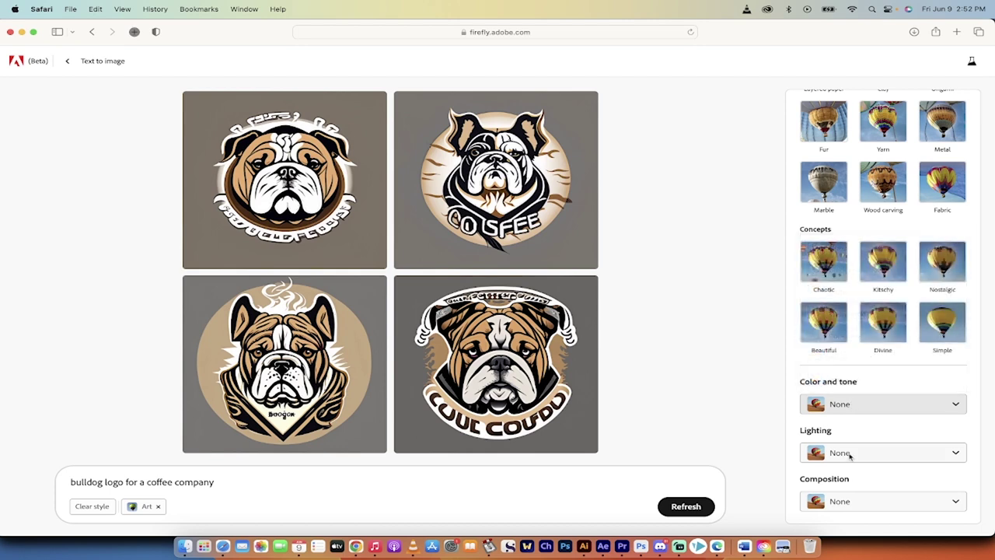
pyautogui.click(855, 453)
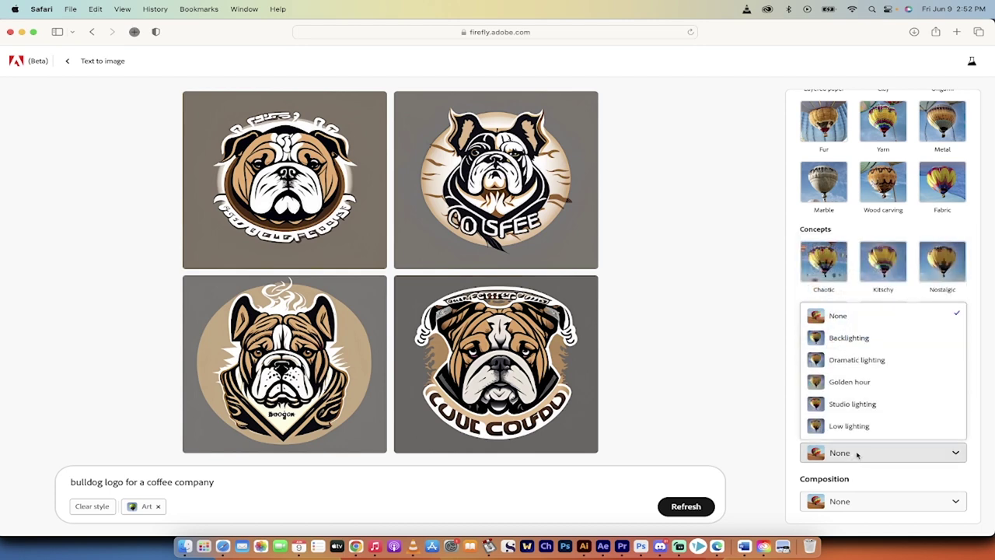
pyautogui.click(792, 436)
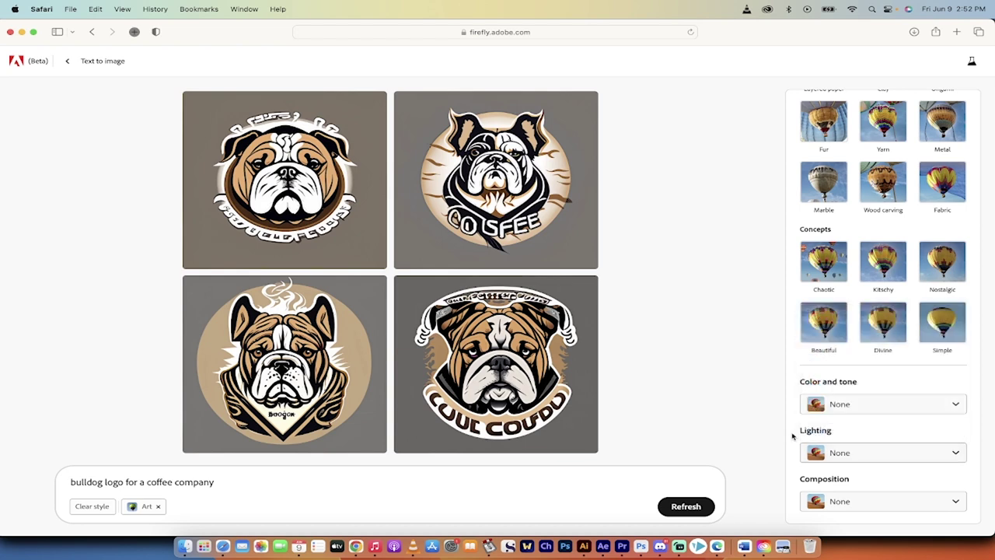
pyautogui.moveTo(519, 344)
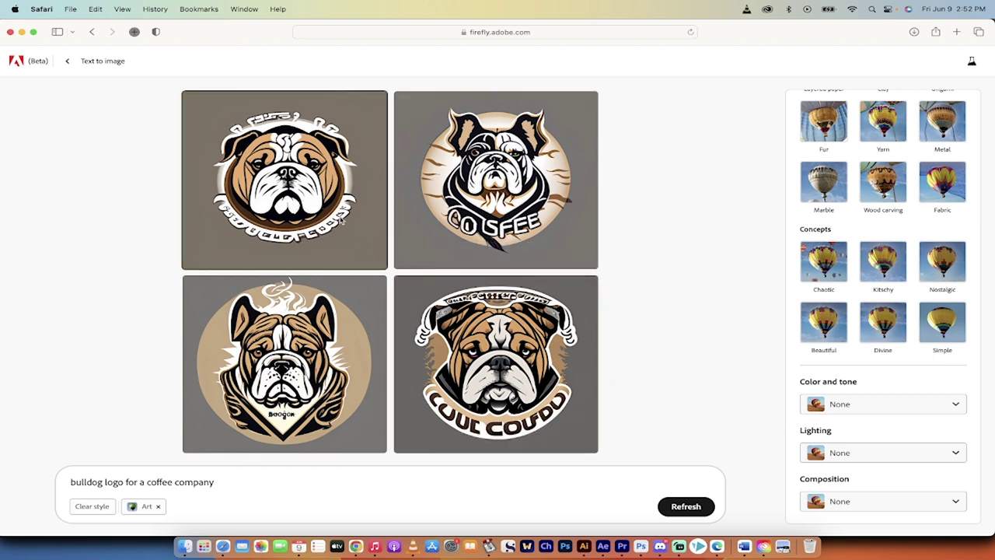
# View the bottom-right bulldog logo full size and load it into Generative Fill
pyautogui.moveTo(548, 364)
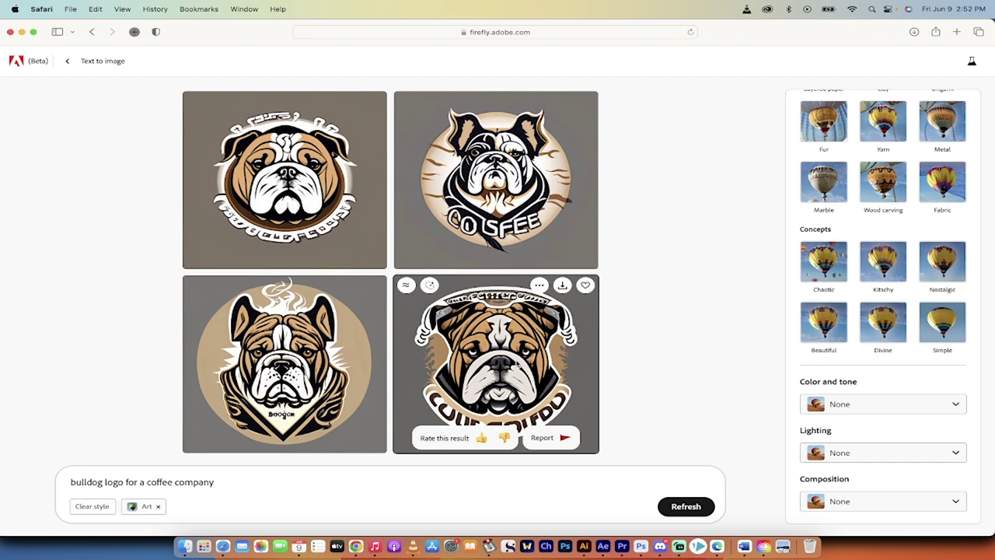
pyautogui.click(531, 425)
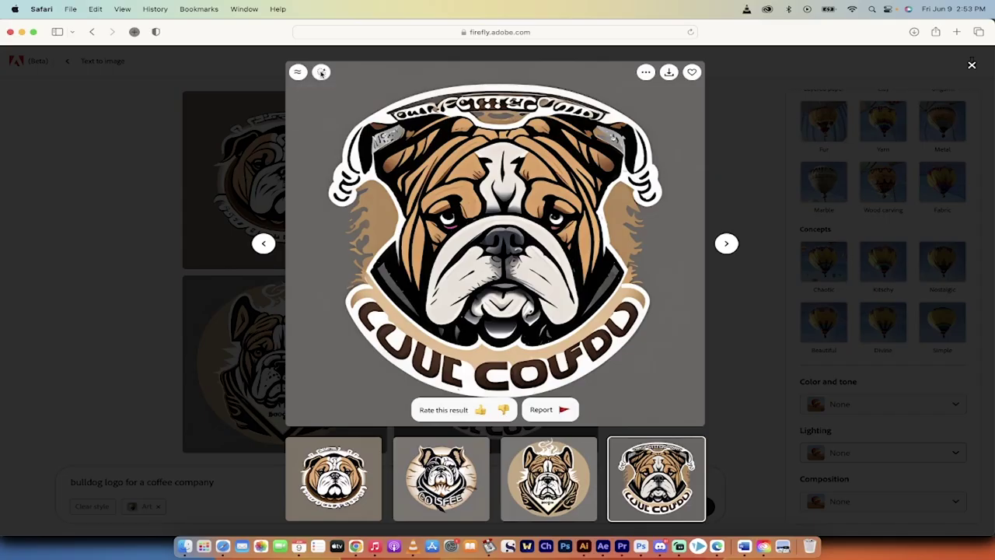
pyautogui.click(104, 58)
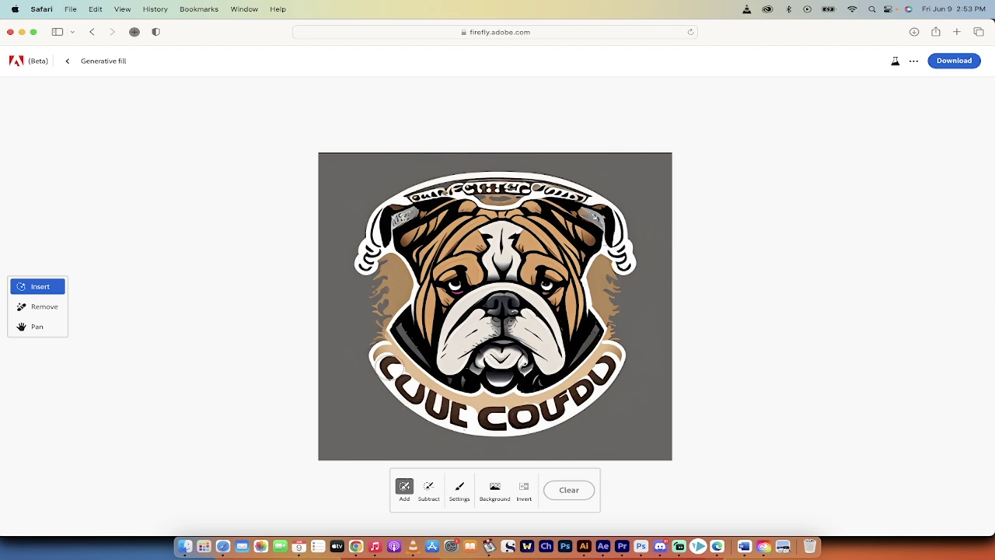
# Paint a mask across the garbled bottom-banner letters, touching up the left edge
pyautogui.moveTo(393, 377)
pyautogui.mouseDown()
pyautogui.moveTo(404, 386)
pyautogui.moveTo(385, 365)
pyautogui.moveTo(424, 400)
pyautogui.mouseUp()
pyautogui.moveTo(436, 339)
pyautogui.mouseDown()
pyautogui.moveTo(504, 371)
pyautogui.moveTo(488, 367)
pyautogui.moveTo(546, 361)
pyautogui.moveTo(528, 363)
pyautogui.moveTo(594, 337)
pyautogui.moveTo(596, 319)
pyautogui.moveTo(533, 367)
pyautogui.moveTo(455, 372)
pyautogui.mouseUp()
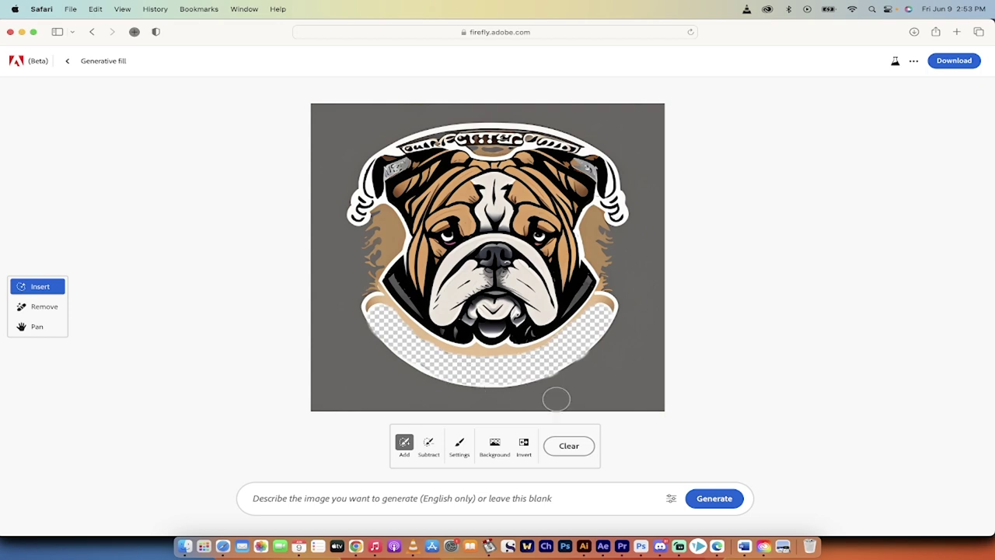
pyautogui.moveTo(378, 326); pyautogui.dragTo(384, 331)
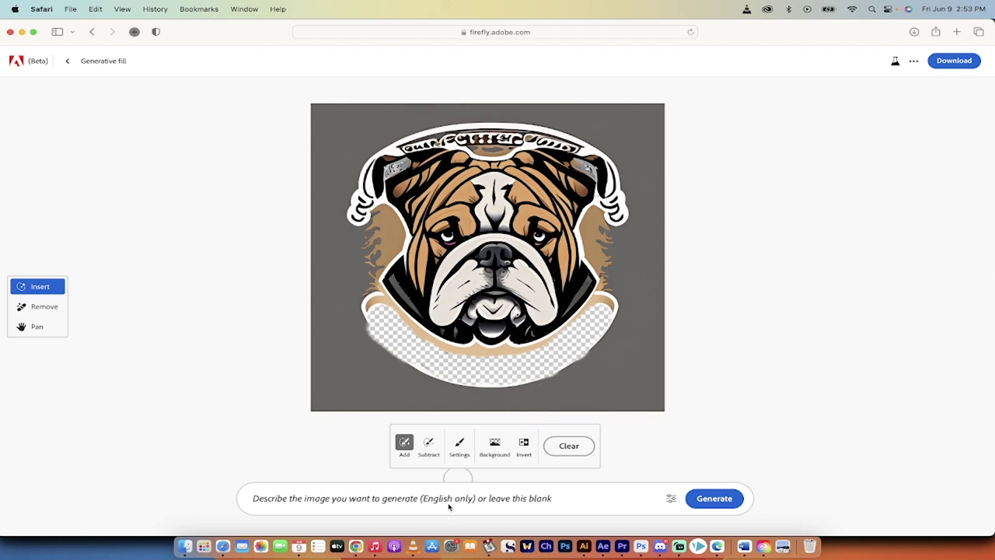
pyautogui.moveTo(471, 503)
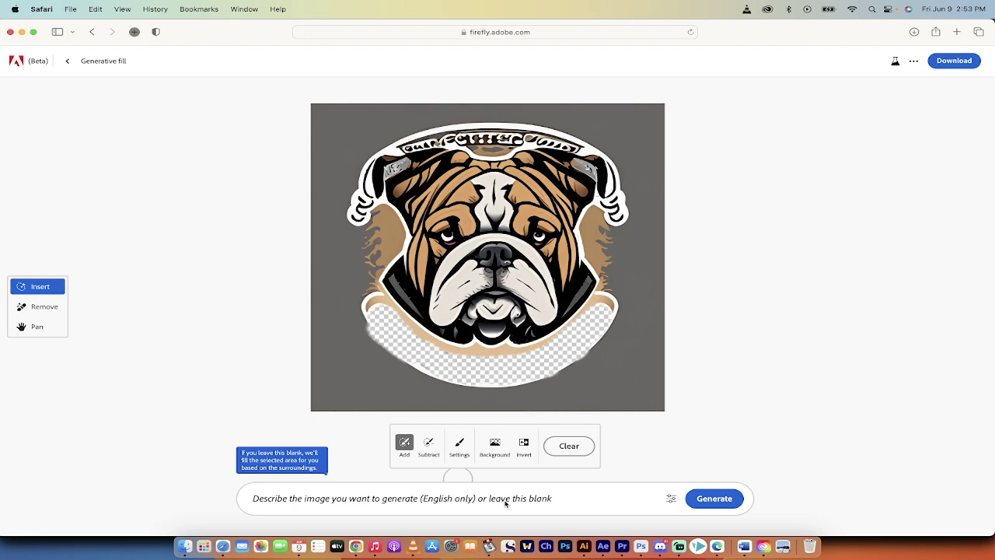
# Generate banner fills, request more variations, and select the ornamental pattern one
pyautogui.click(706, 501)
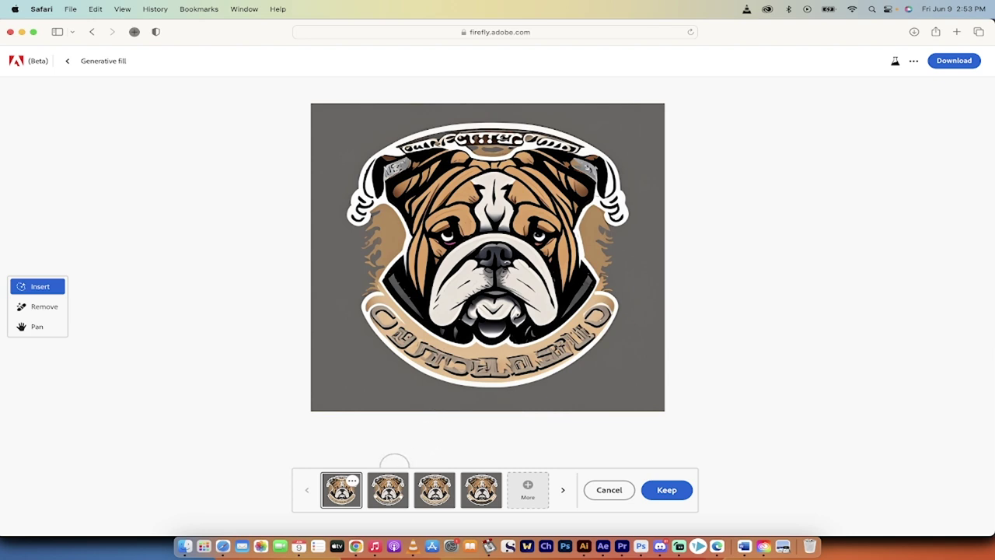
pyautogui.click(390, 497)
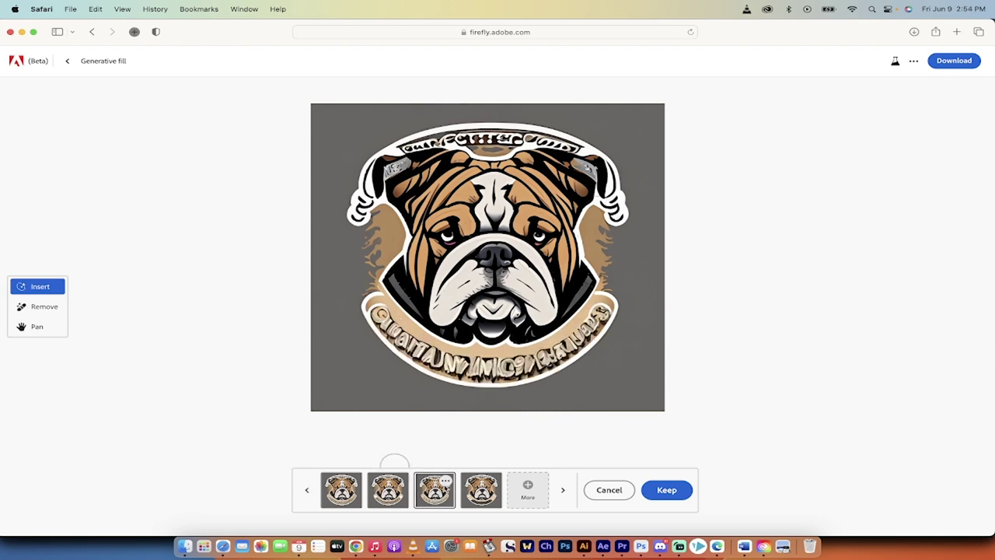
pyautogui.click(483, 496)
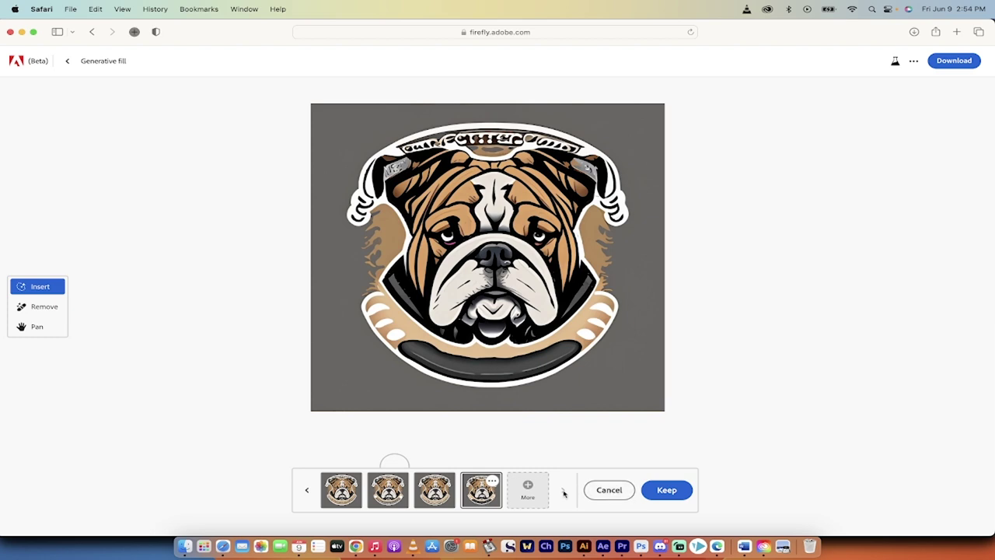
pyautogui.click(528, 488)
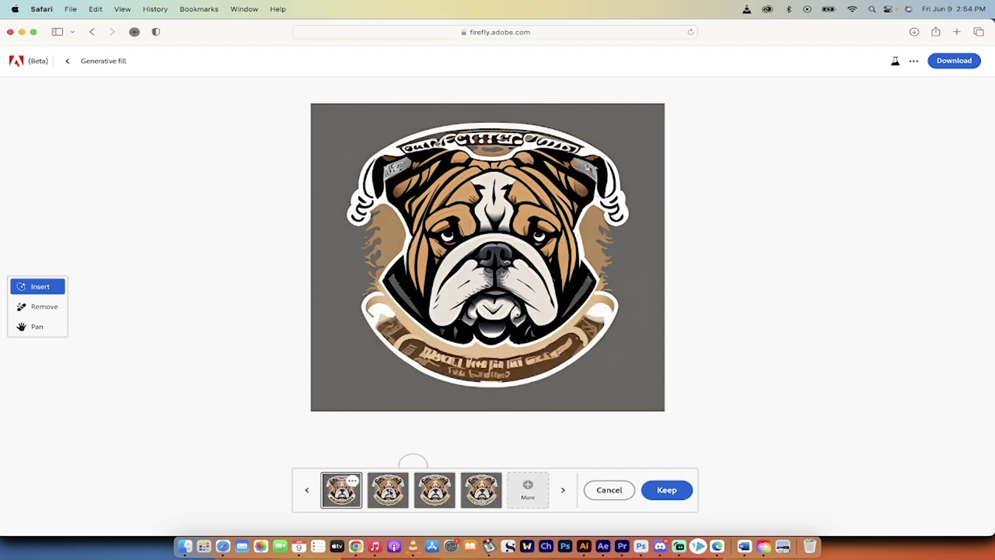
pyautogui.press('Right')
pyautogui.press('Right')
pyautogui.press('Right')
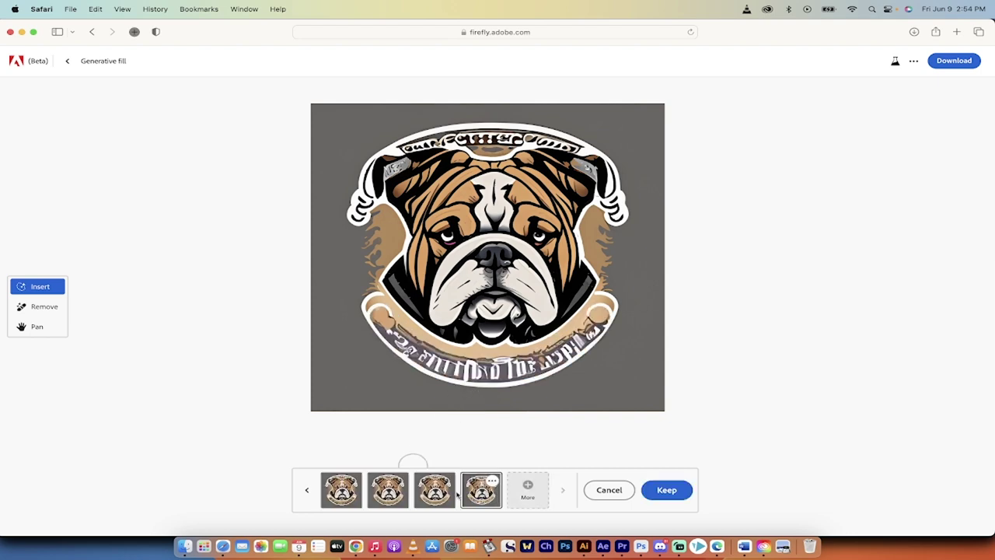
pyautogui.click(446, 494)
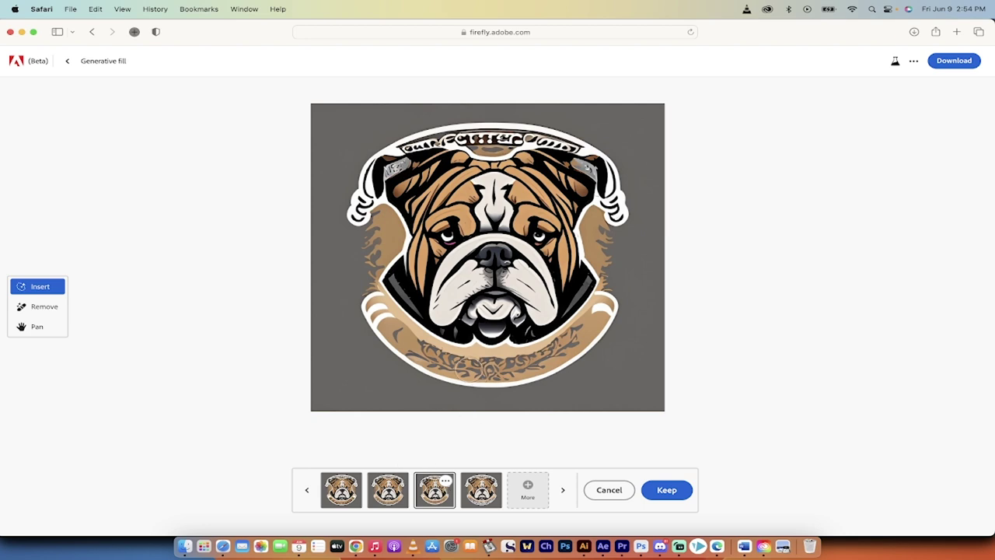
# Keep the ornamental fill, re-mask the banner, and regenerate it as a plain tan band
pyautogui.click(665, 489)
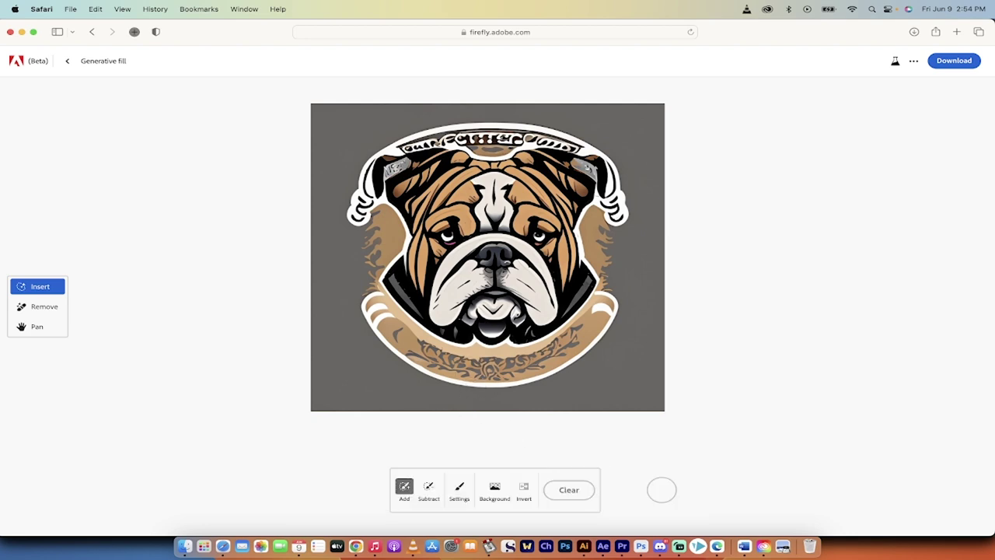
pyautogui.moveTo(419, 345)
pyautogui.mouseDown()
pyautogui.moveTo(390, 320)
pyautogui.moveTo(449, 362)
pyautogui.moveTo(522, 368)
pyautogui.moveTo(579, 332)
pyautogui.moveTo(510, 365)
pyautogui.moveTo(456, 370)
pyautogui.moveTo(487, 371)
pyautogui.moveTo(400, 348)
pyautogui.mouseUp()
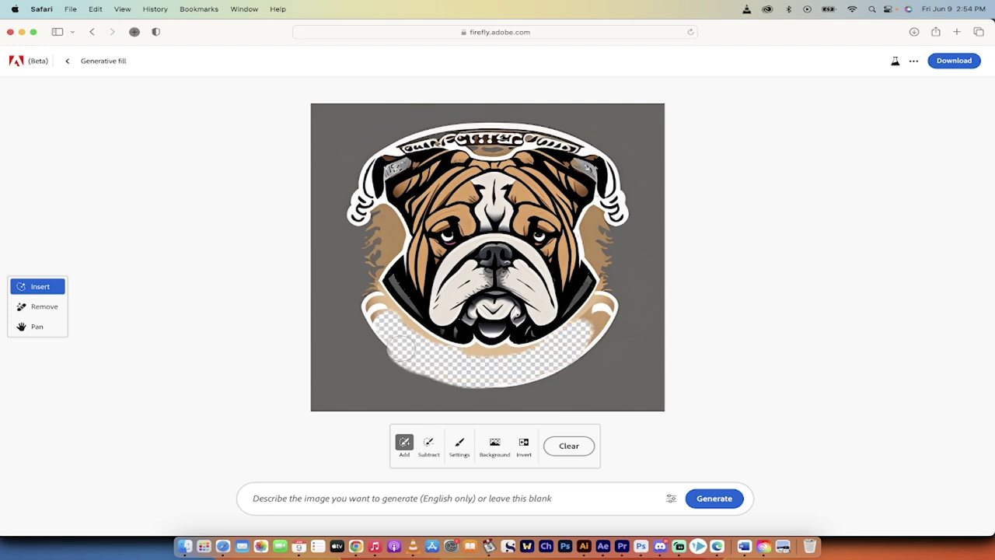
pyautogui.click(706, 500)
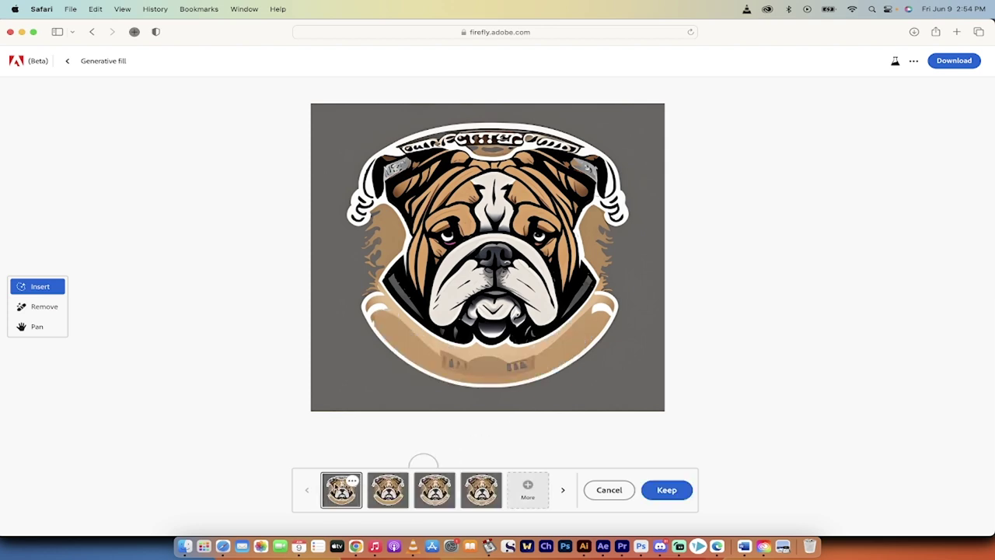
pyautogui.click(387, 493)
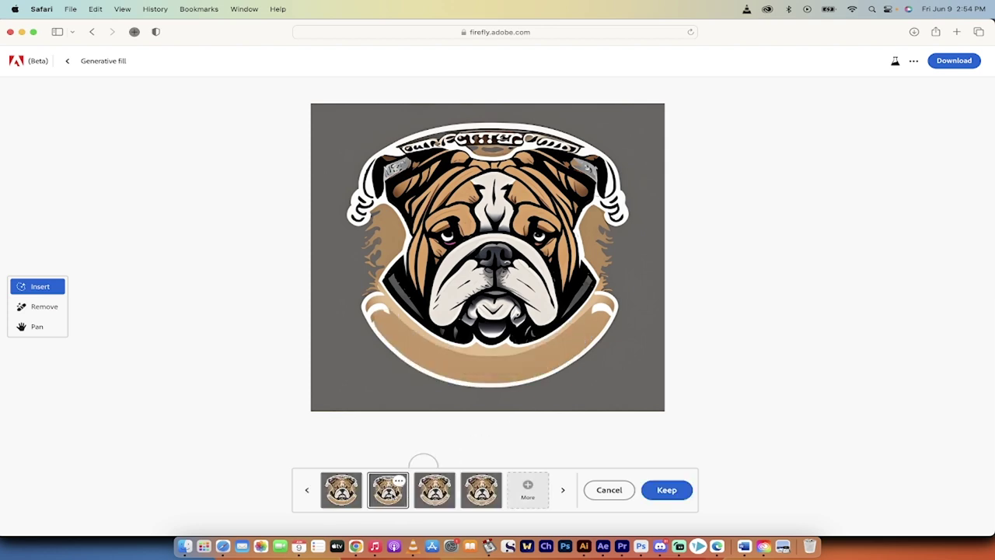